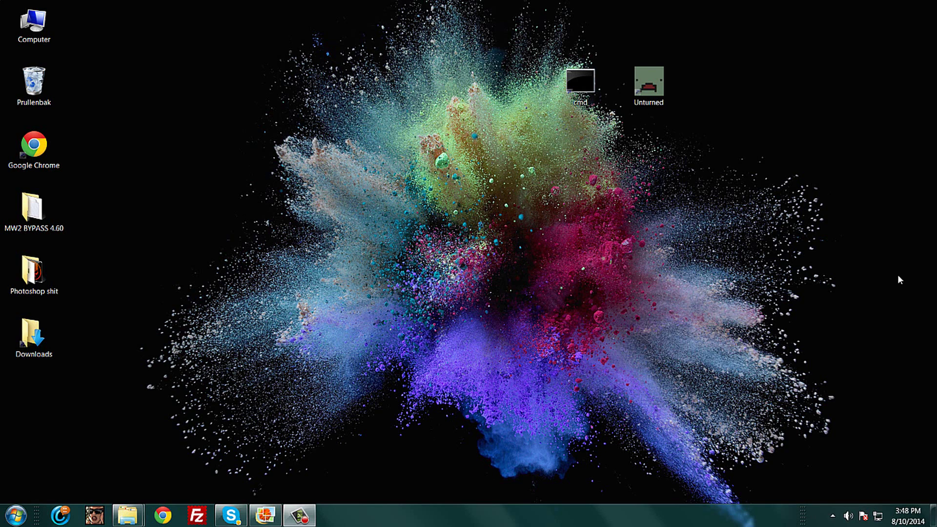
- Launch the Steam client from a Start menu search for 'steam'
{"action": "left_click", "coordinate": [833, 515]}
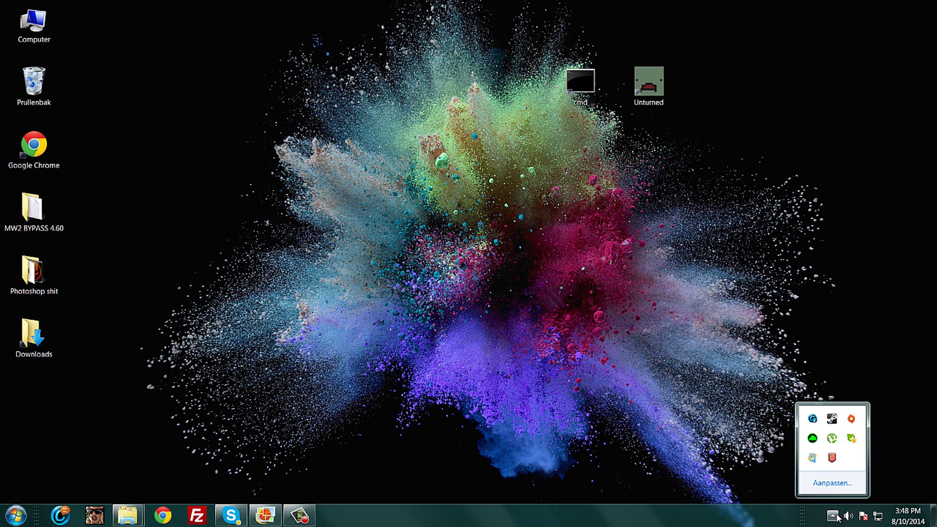
{"action": "right_click", "coordinate": [831, 419]}
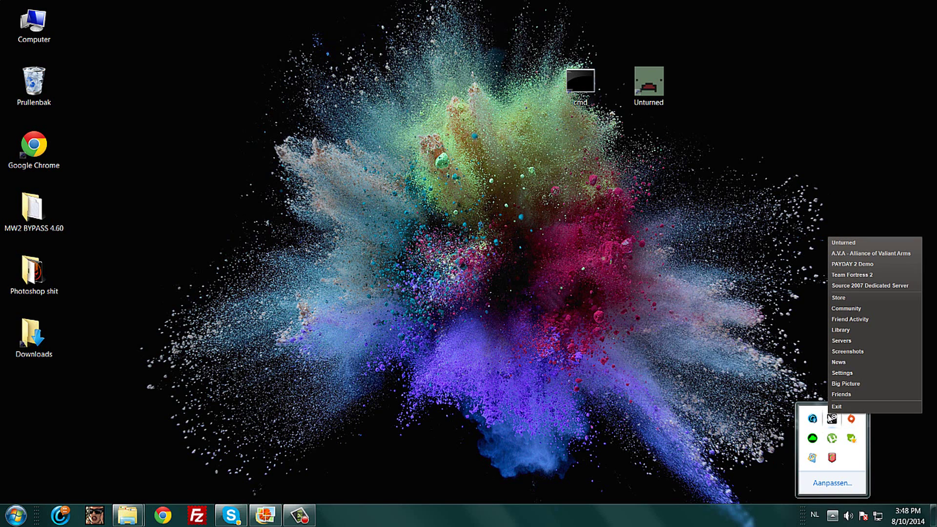
{"action": "left_click", "coordinate": [16, 515]}
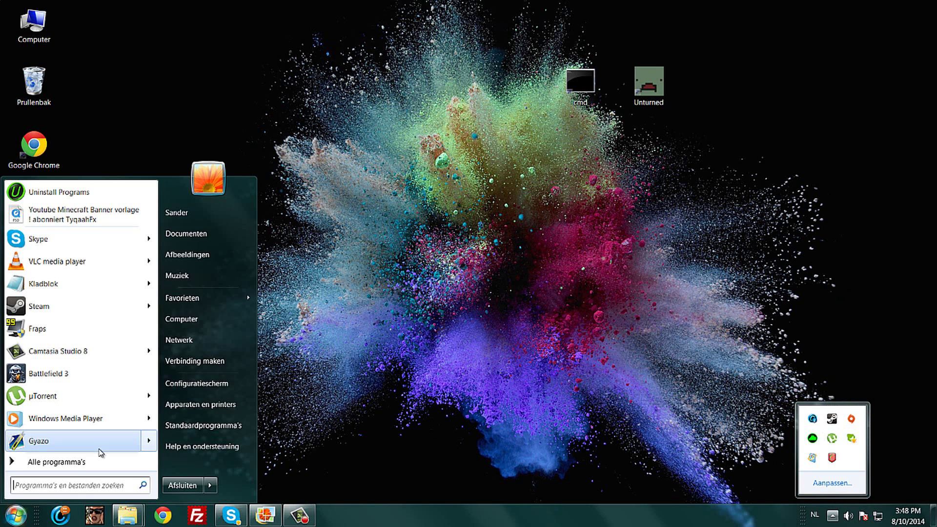
{"action": "type", "text": "steam"}
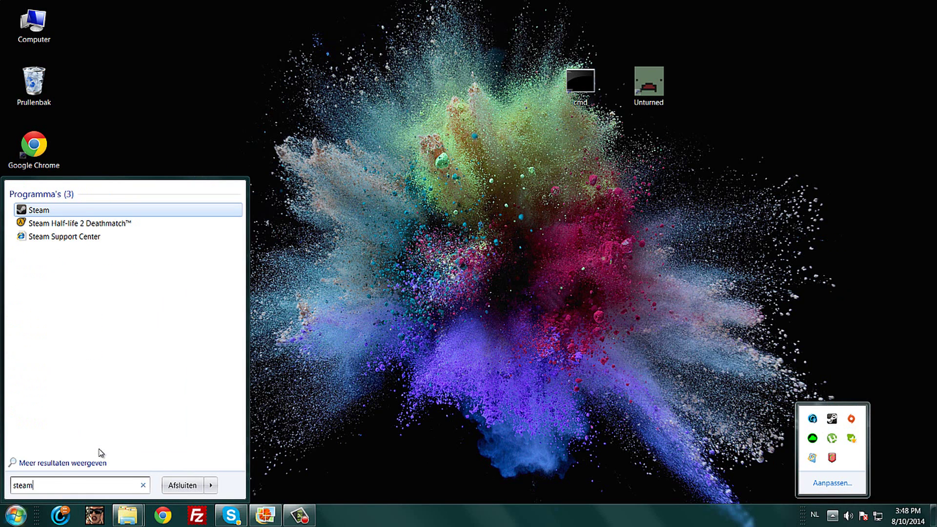
{"action": "left_click", "coordinate": [115, 209]}
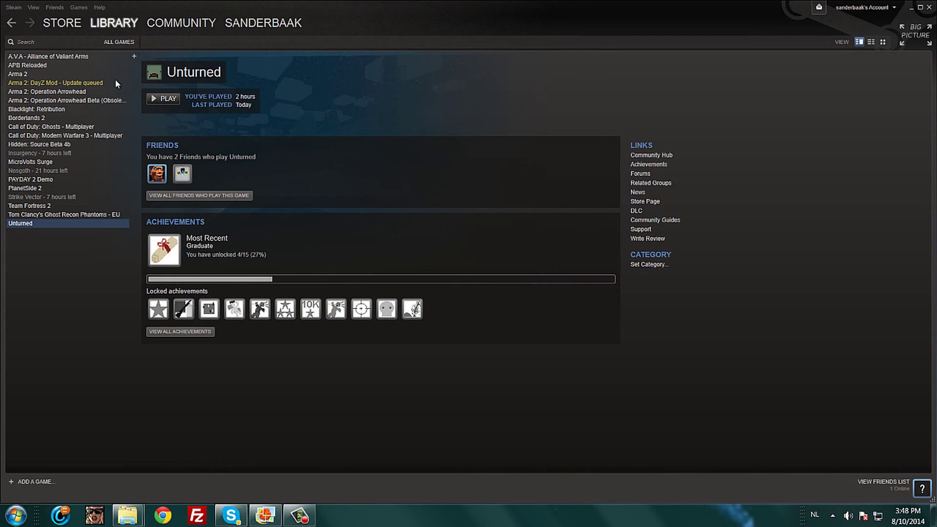
- Show the Steam Store's Featured page and put the cursor in the store search box
{"action": "left_click", "coordinate": [63, 24]}
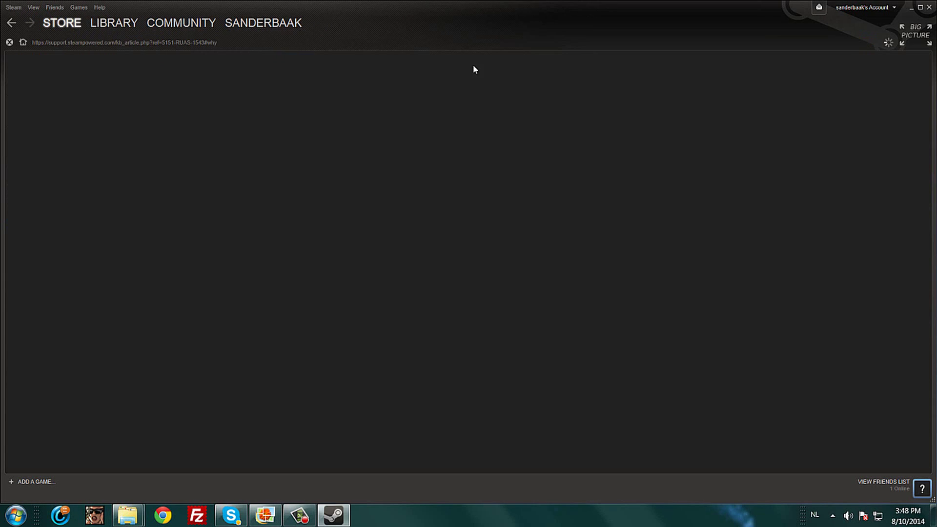
{"action": "scroll", "coordinate": [297, 146], "scroll_direction": "up", "scroll_amount": 5}
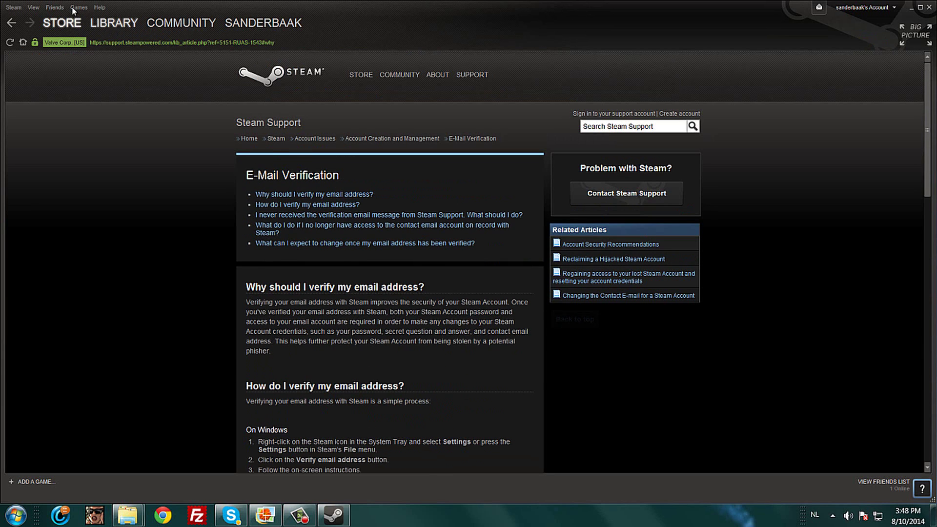
{"action": "mouse_move", "coordinate": [71, 22]}
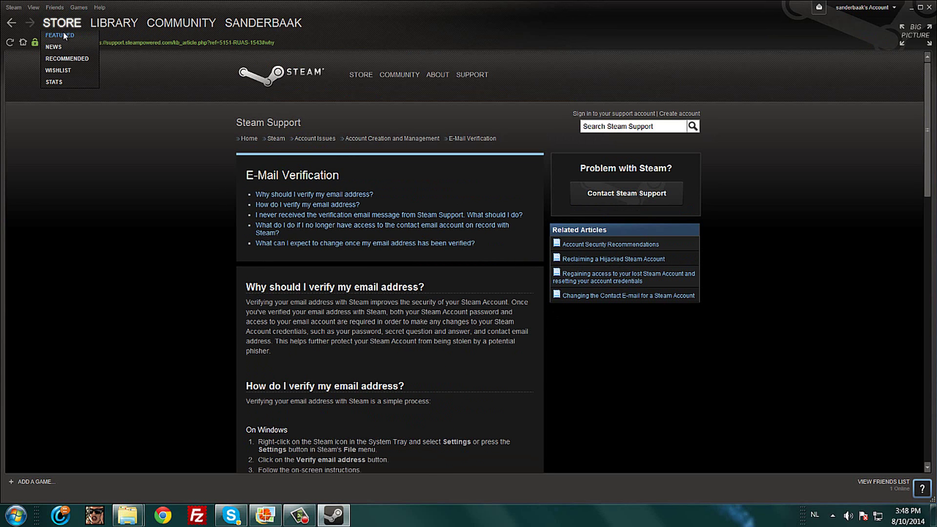
{"action": "left_click", "coordinate": [63, 33]}
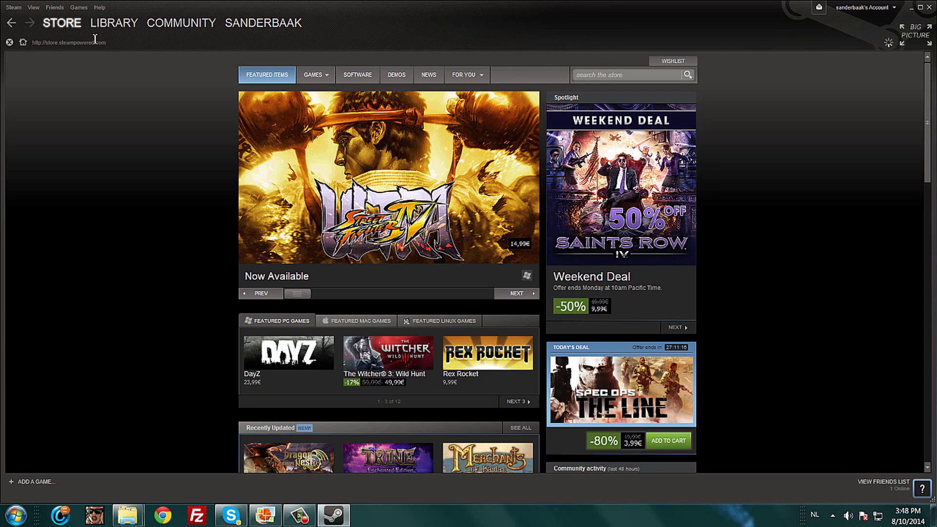
{"action": "mouse_move", "coordinate": [326, 78]}
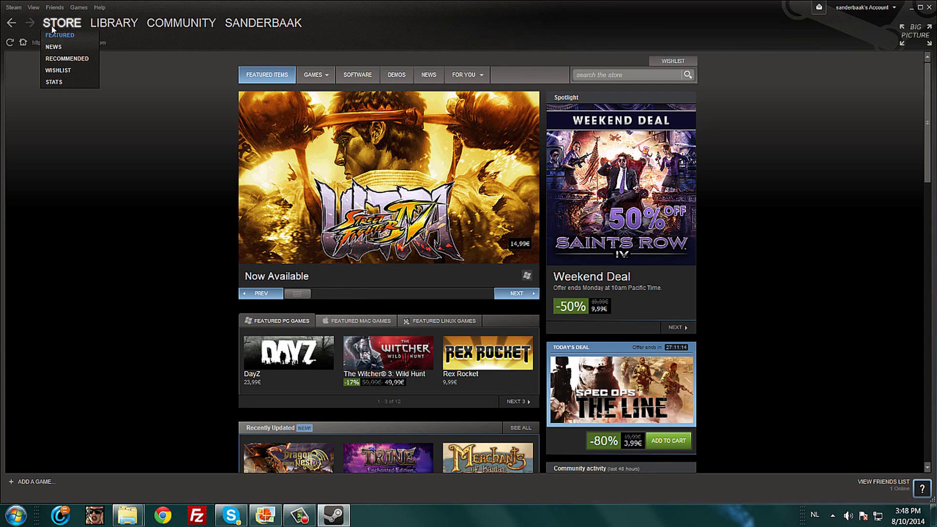
{"action": "left_click", "coordinate": [600, 75]}
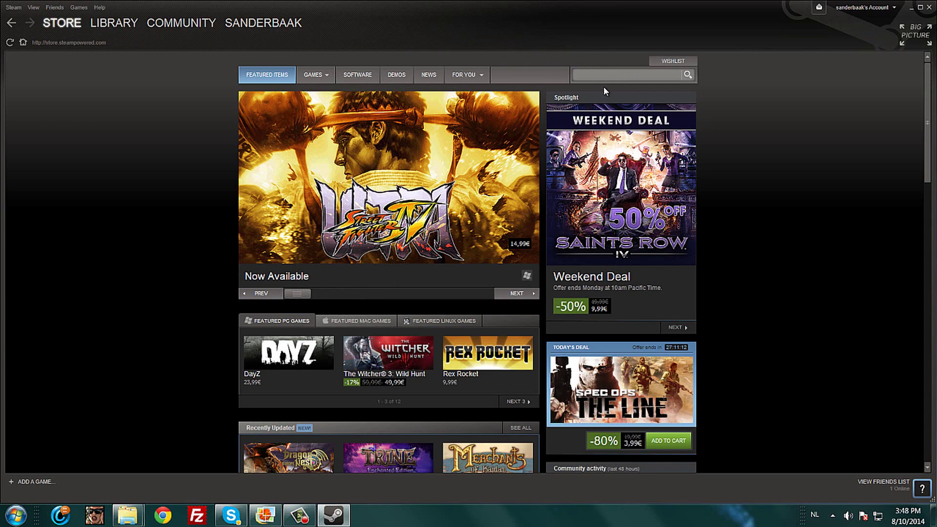
- Search the store for 'unturned', view three of its screenshots, then minimize Steam
{"action": "type", "text": "unturned"}
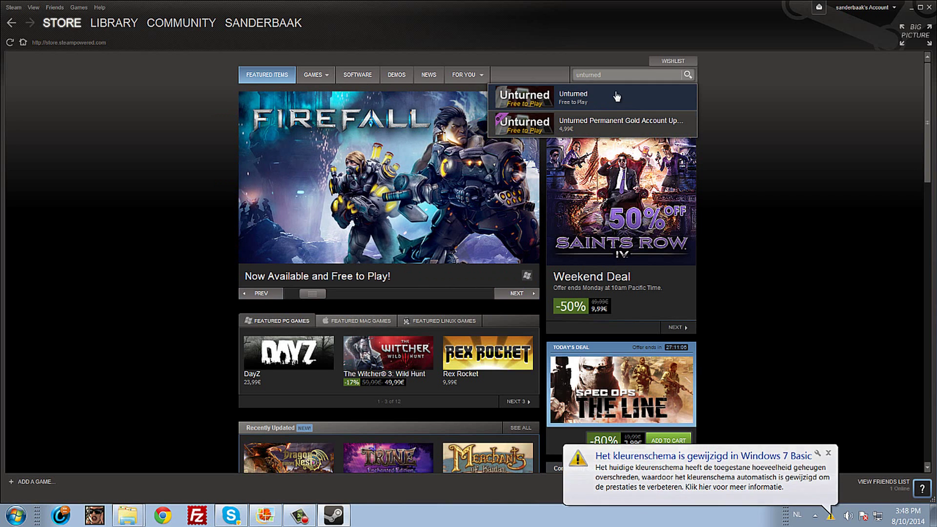
{"action": "left_click", "coordinate": [828, 454]}
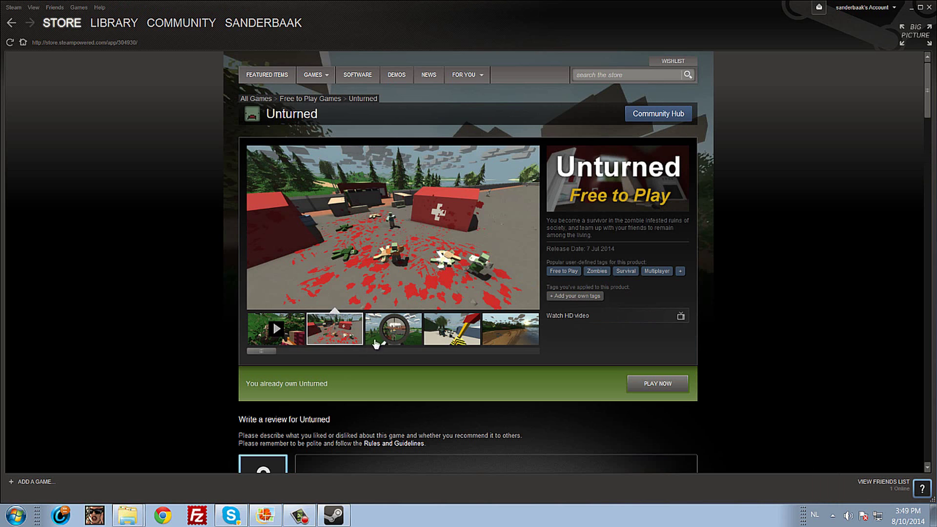
{"action": "left_click", "coordinate": [406, 330]}
{"action": "left_click", "coordinate": [445, 327]}
{"action": "left_click", "coordinate": [486, 323]}
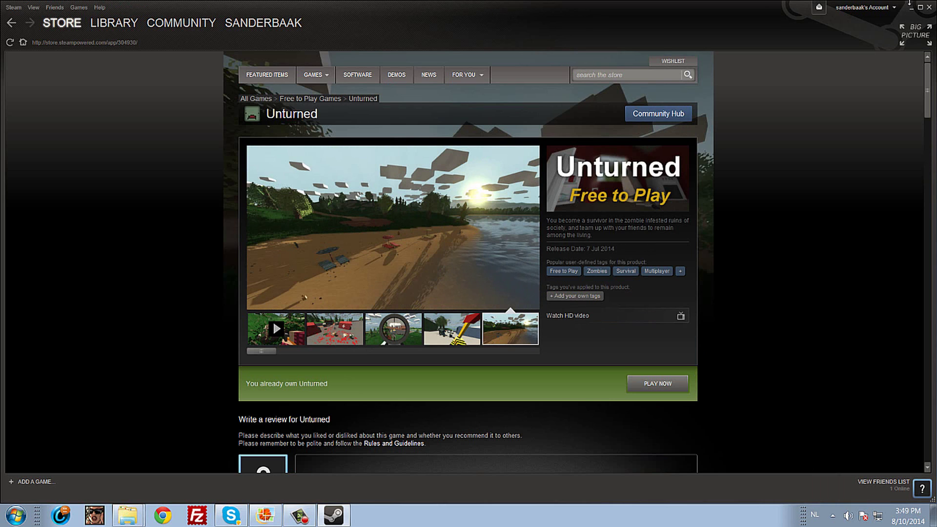
{"action": "left_click", "coordinate": [912, 7]}
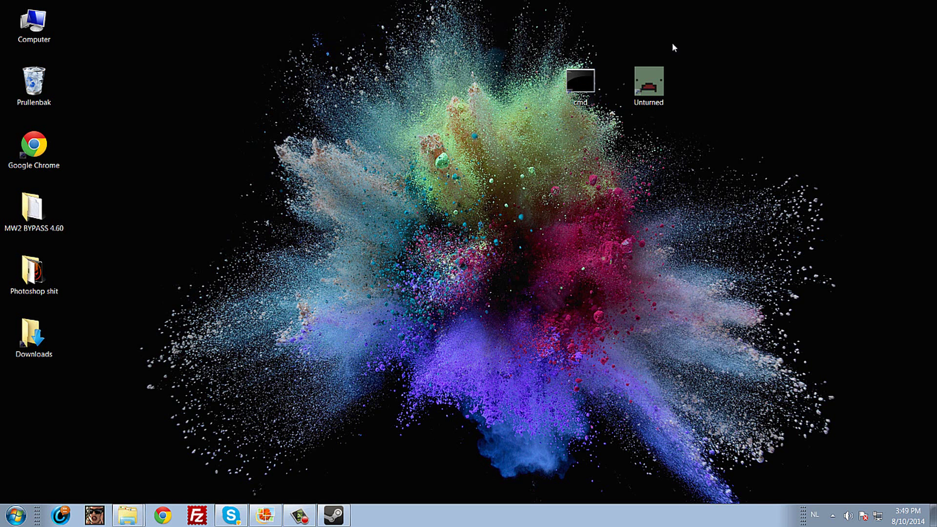
- Launch Unturned from the desktop shortcut and lower its Settings volume from 100% to 9%
{"action": "left_click_drag", "start_coordinate": [626, 110], "coordinate": [522, 210]}
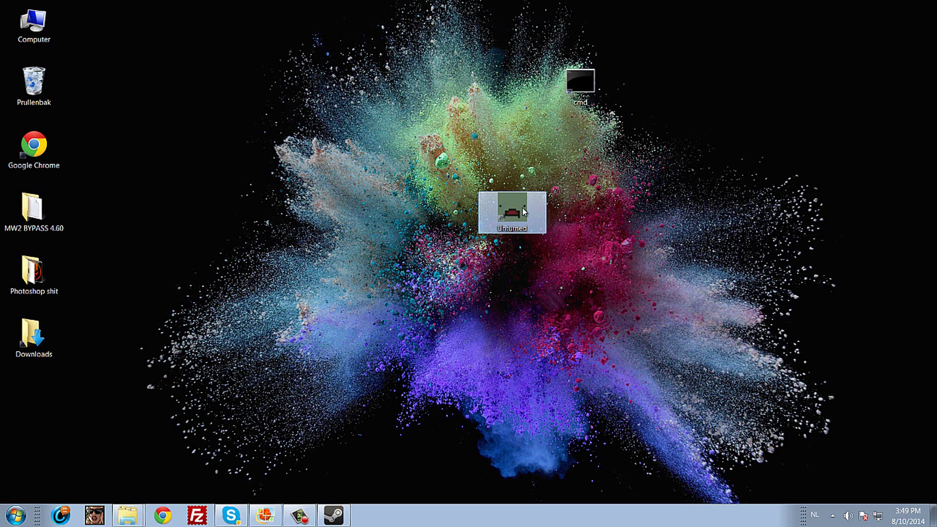
{"action": "double_click", "coordinate": [522, 207]}
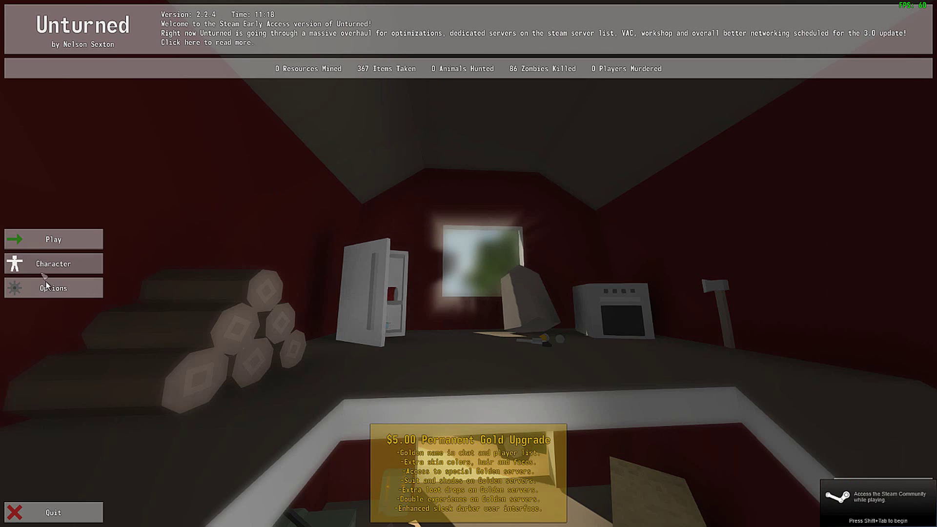
{"action": "left_click", "coordinate": [52, 286]}
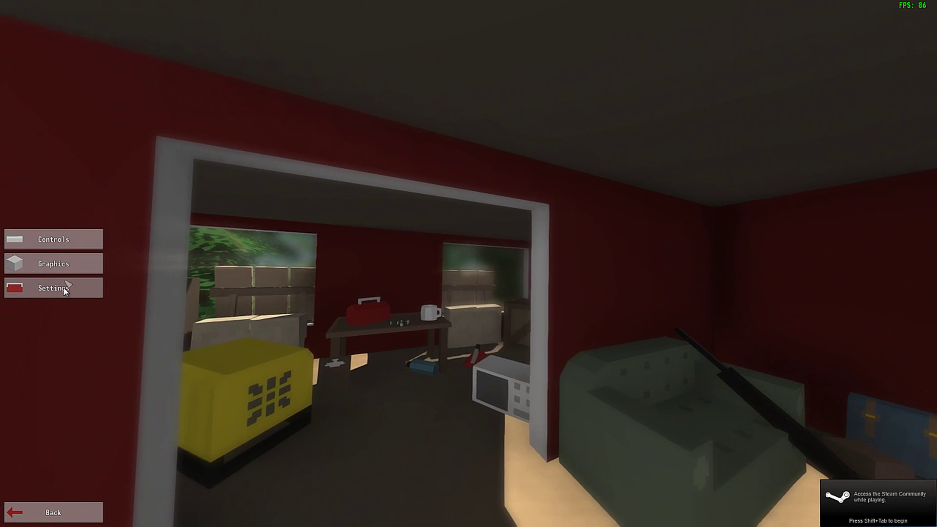
{"action": "left_click", "coordinate": [49, 287]}
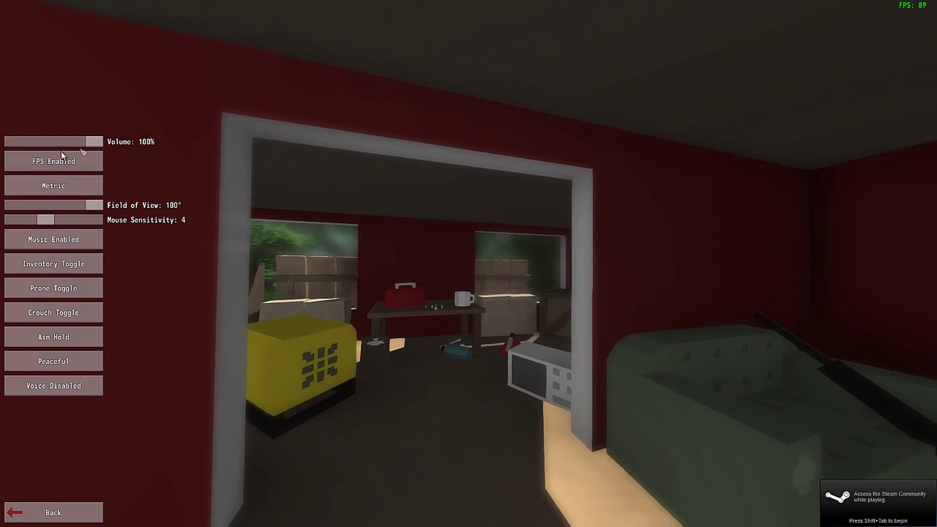
{"action": "left_click", "coordinate": [8, 141]}
{"action": "left_click_drag", "start_coordinate": [8, 141], "coordinate": [18, 148]}
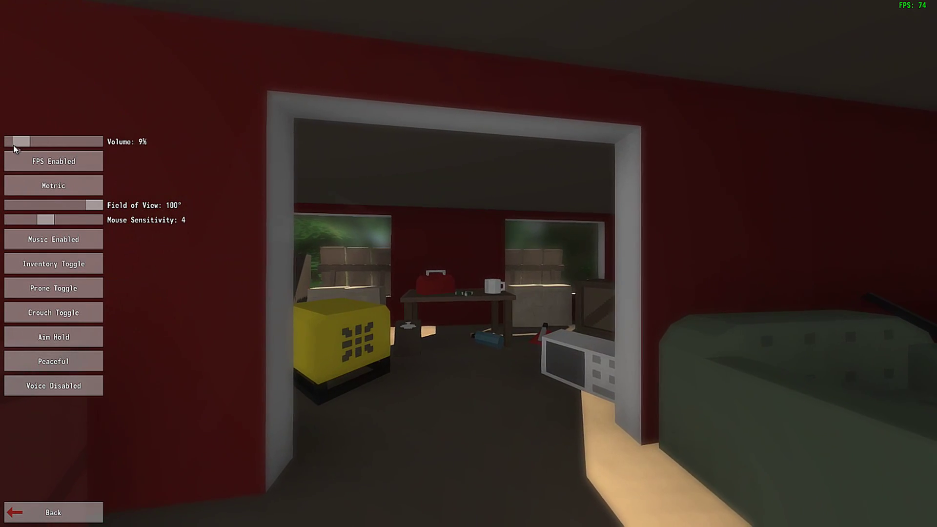
{"action": "left_click", "coordinate": [53, 511]}
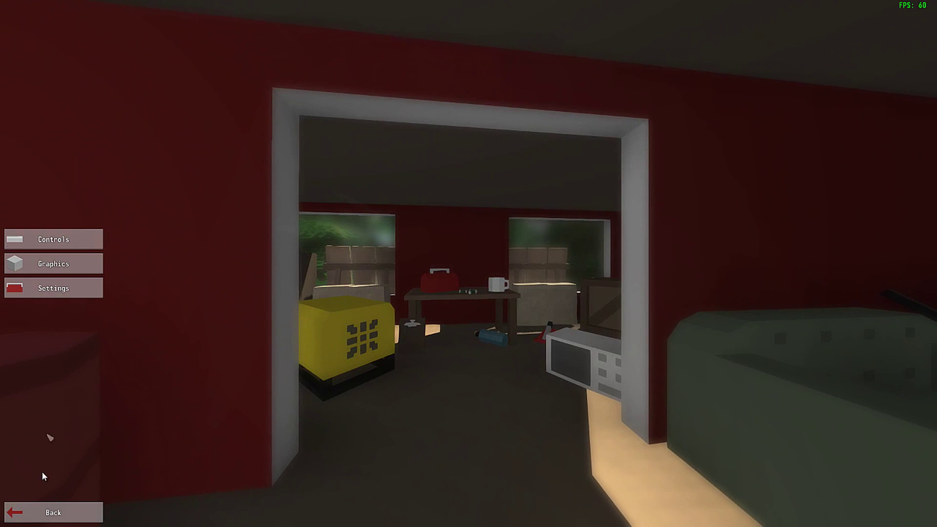
{"action": "left_click", "coordinate": [47, 513]}
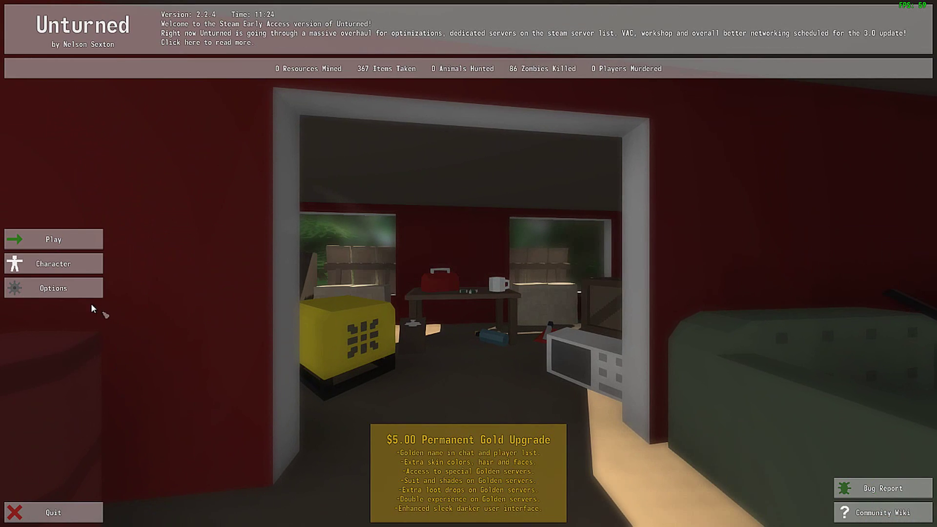
- Open Unturned's Play > Host setup for map PEI and select port 25444
{"action": "left_click", "coordinate": [69, 239]}
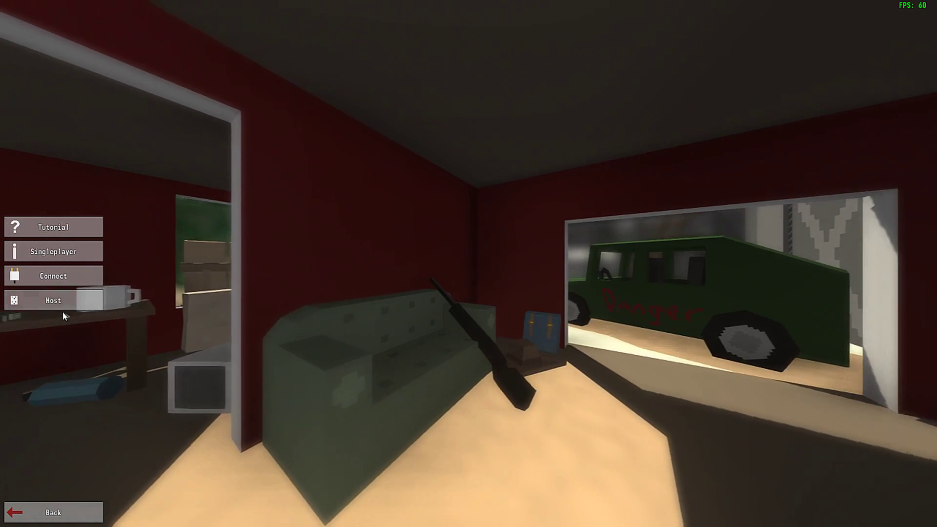
{"action": "left_click", "coordinate": [58, 301]}
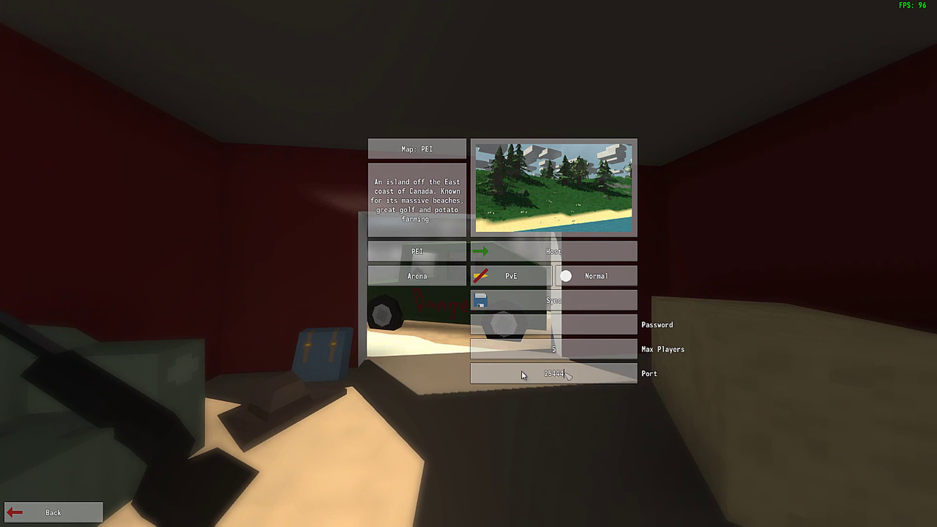
{"action": "left_click_drag", "start_coordinate": [522, 375], "coordinate": [499, 372]}
- Run ipconfig in Command Prompt to show IPv4 192.168.0.12 and gateway 192.168.0.1
{"action": "key", "text": "alt+Tab"}
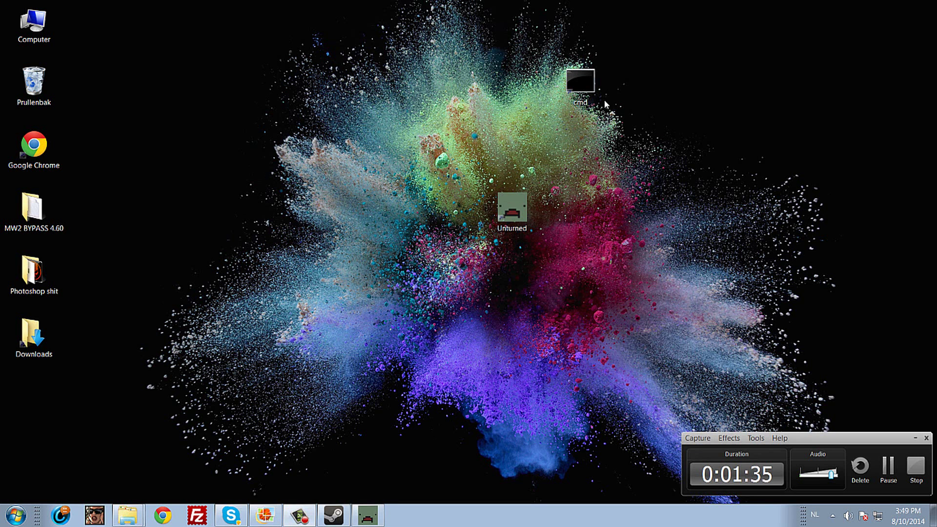
{"action": "double_click", "coordinate": [578, 77]}
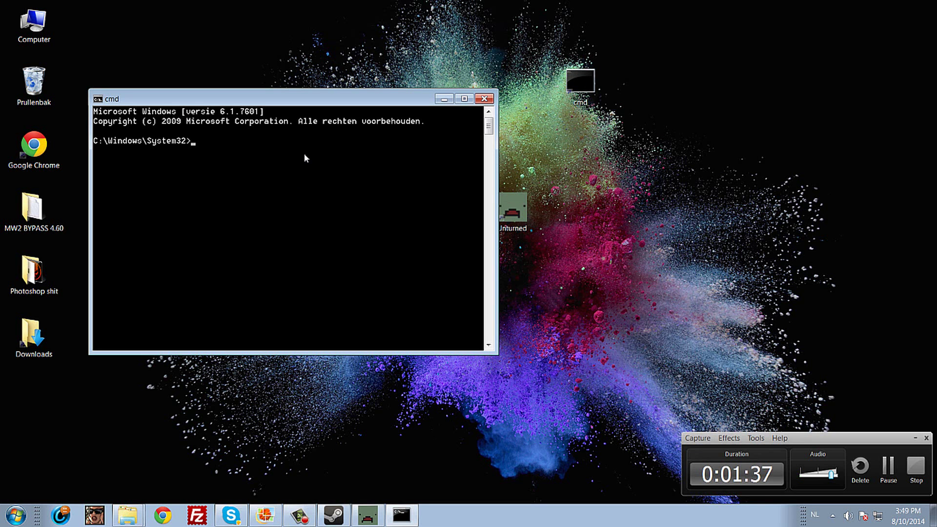
{"action": "type", "text": "ipconfig"}
{"action": "key", "text": "Return"}
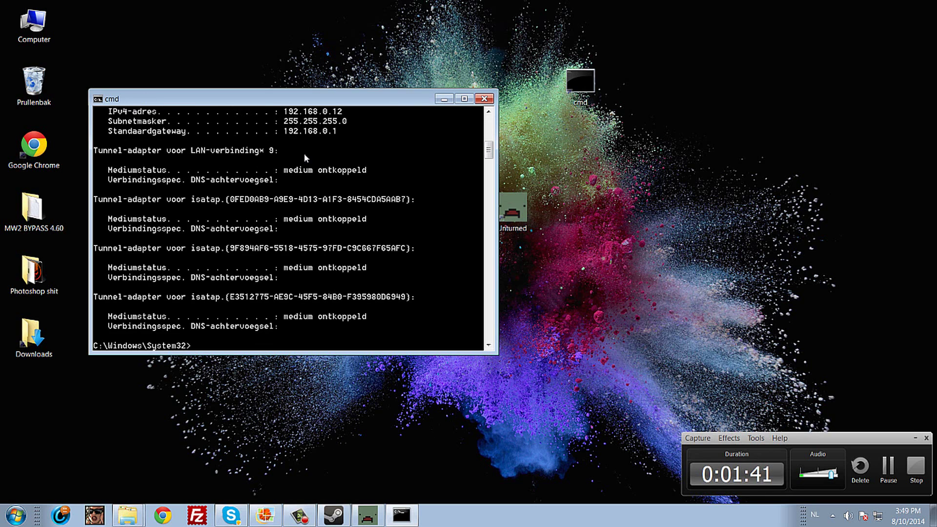
{"action": "scroll", "coordinate": [304, 154], "scroll_direction": "up", "scroll_amount": 3}
{"action": "right_click", "coordinate": [339, 218]}
{"action": "left_click", "coordinate": [204, 222]}
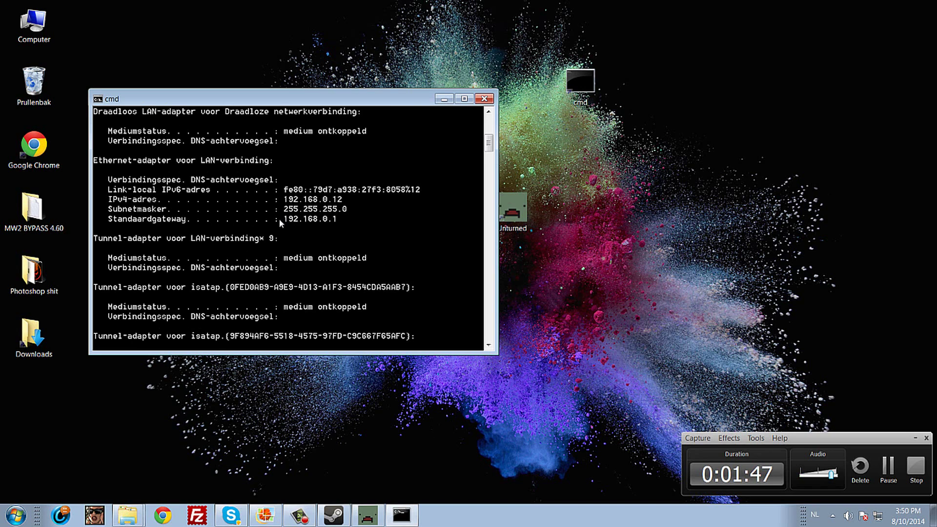
{"action": "left_click", "coordinate": [168, 516]}
- Load 192.168.0.1 in Chrome and sign in to the UPC router with its username and password
{"action": "left_click_drag", "start_coordinate": [450, 4], "coordinate": [721, 119]}
{"action": "type", "text": "192"}
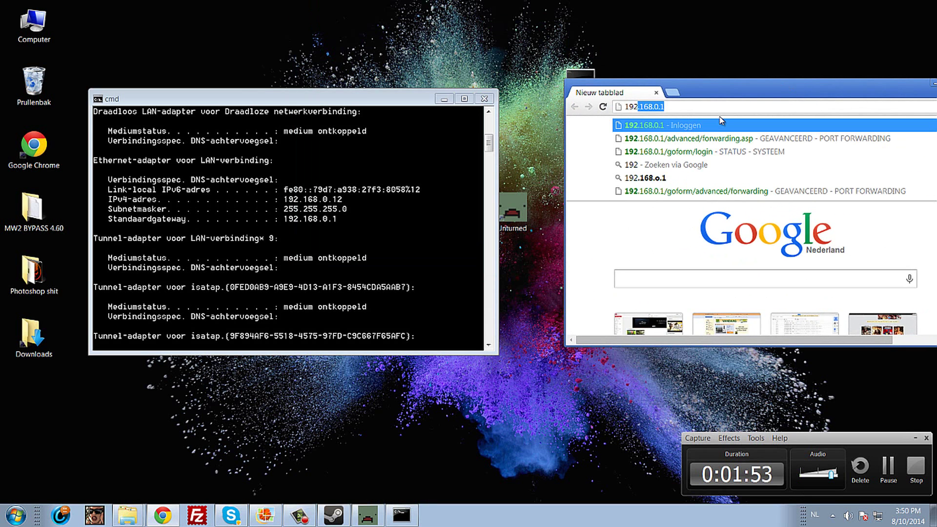
{"action": "type", "text": ".168."}
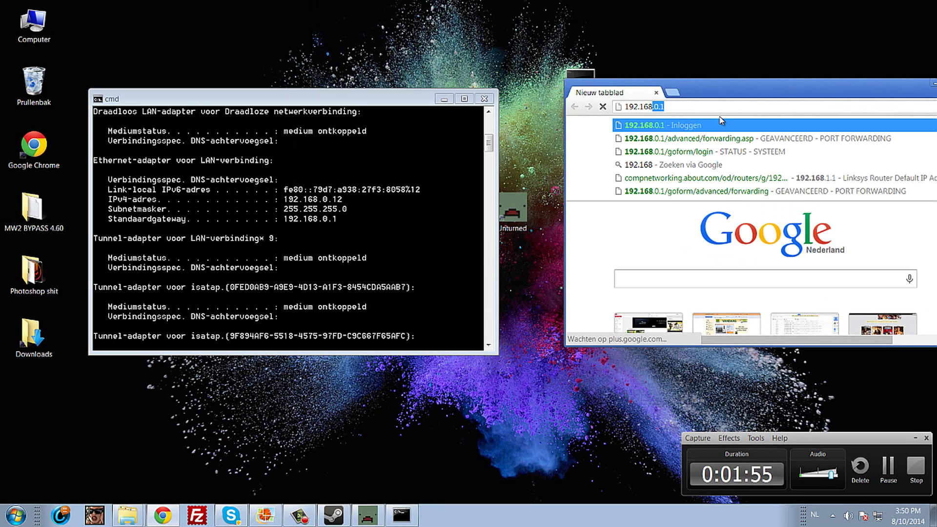
{"action": "type", "text": "0.1"}
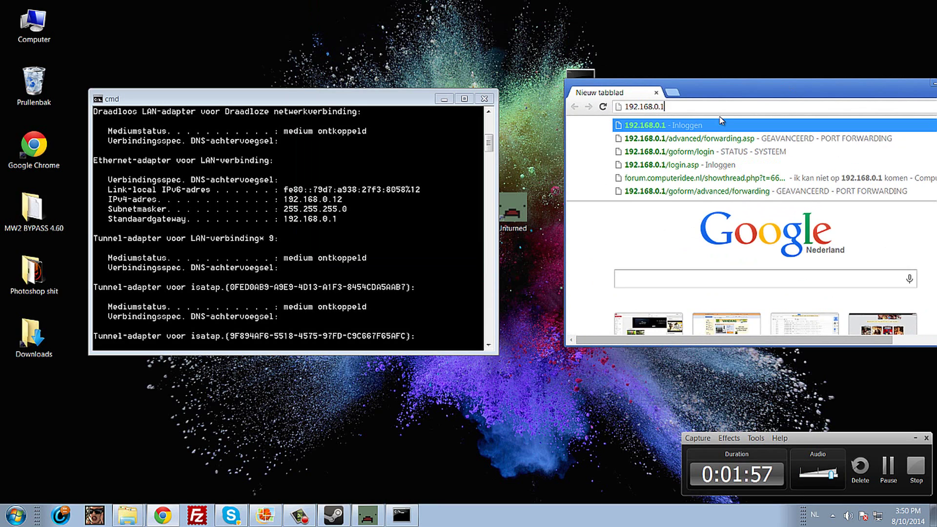
{"action": "key", "text": "Return"}
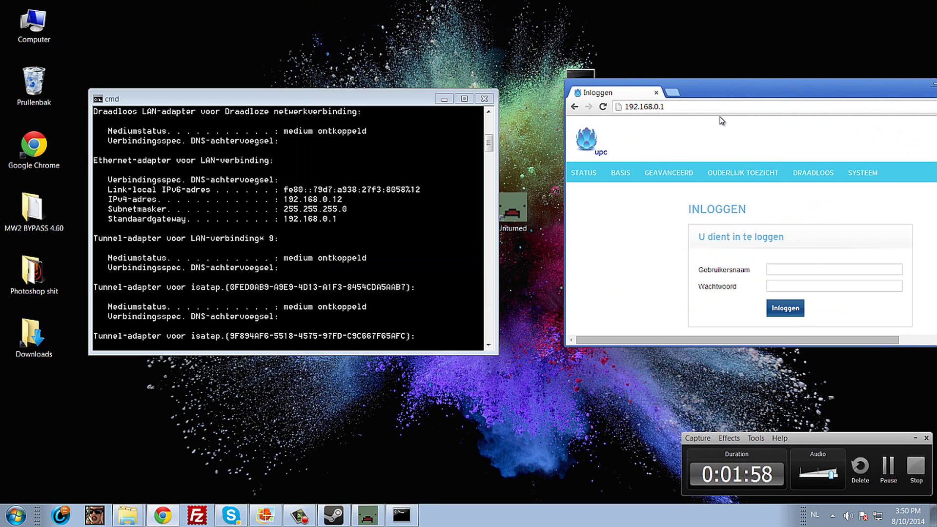
{"action": "double_click", "coordinate": [731, 88]}
{"action": "left_click", "coordinate": [443, 182]}
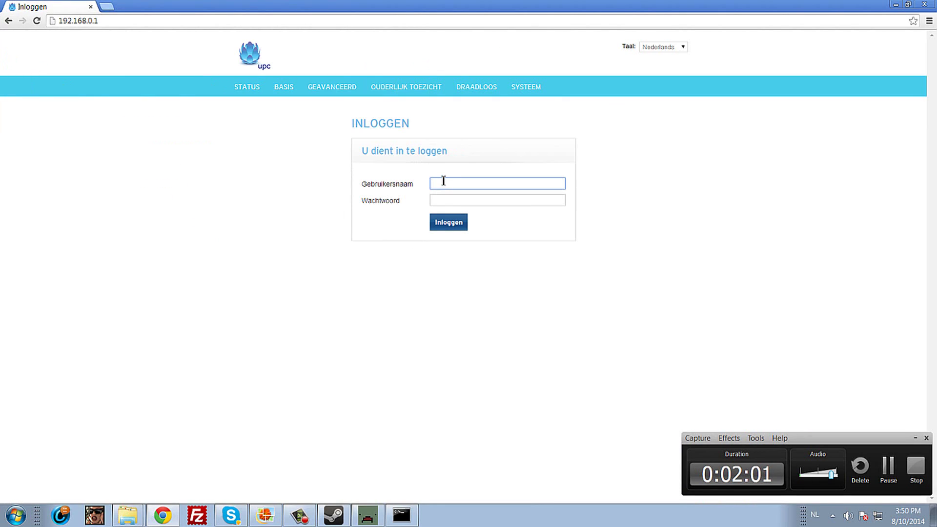
{"action": "type", "text": "admin"}
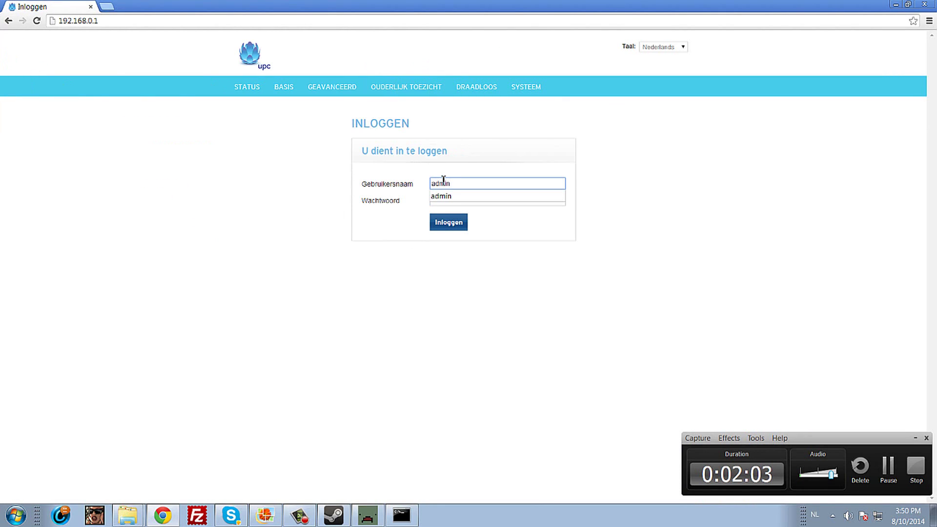
{"action": "key", "text": "Tab"}
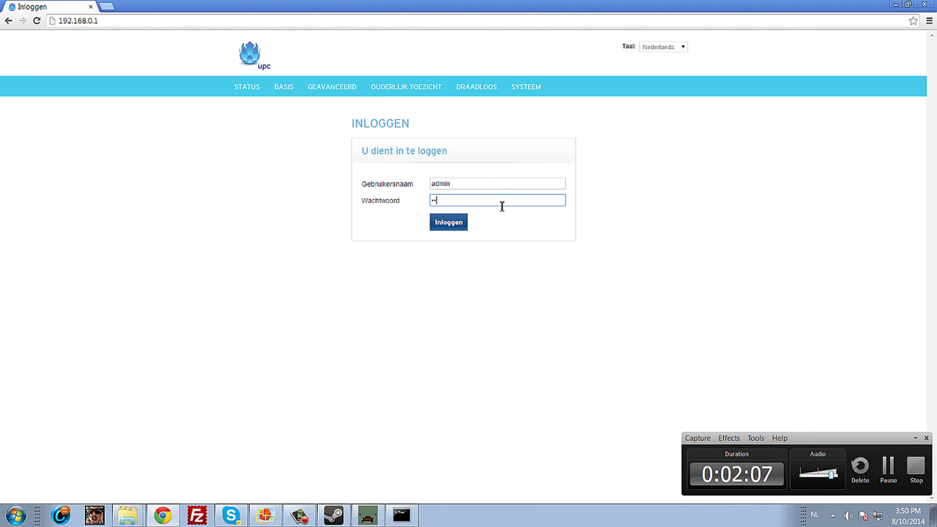
{"action": "type", "text": "••••••"}
{"action": "key", "text": "Return"}
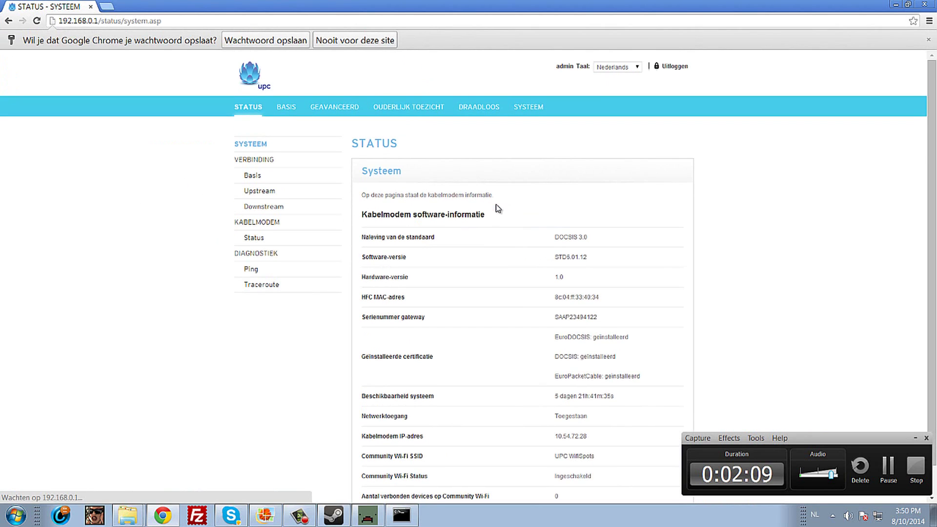
{"action": "scroll", "coordinate": [454, 215], "scroll_direction": "down", "scroll_amount": 1}
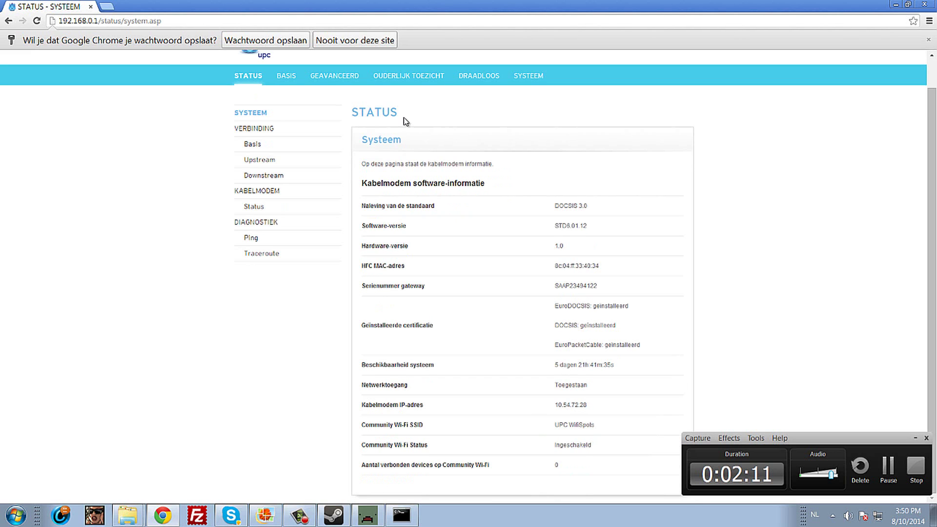
{"action": "left_click", "coordinate": [341, 77]}
{"action": "left_click", "coordinate": [270, 187]}
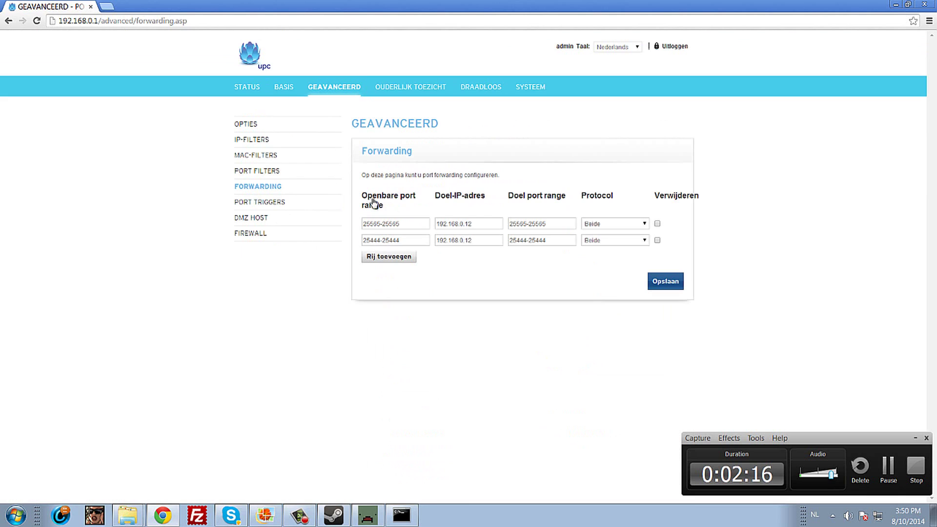
{"action": "left_click", "coordinate": [412, 241]}
{"action": "left_click_drag", "start_coordinate": [412, 241], "coordinate": [320, 246]}
{"action": "left_click", "coordinate": [501, 289]}
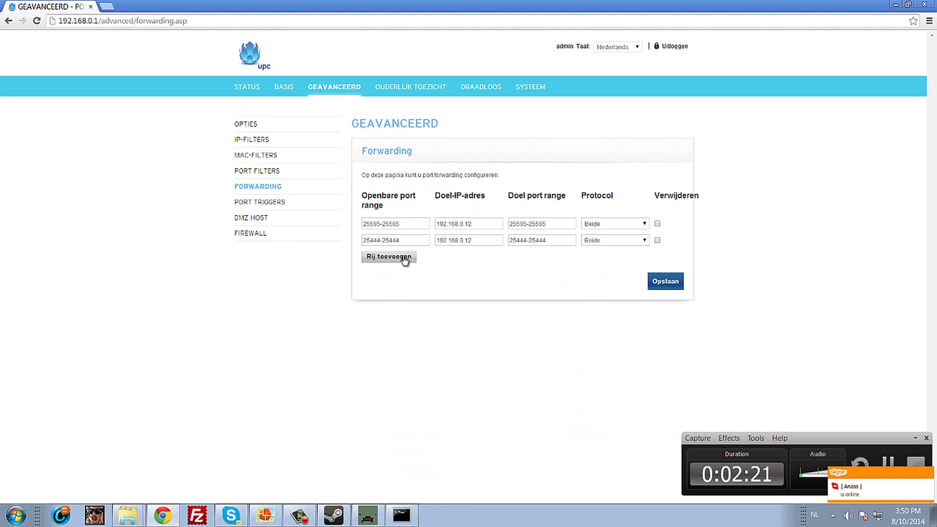
{"action": "left_click", "coordinate": [378, 259]}
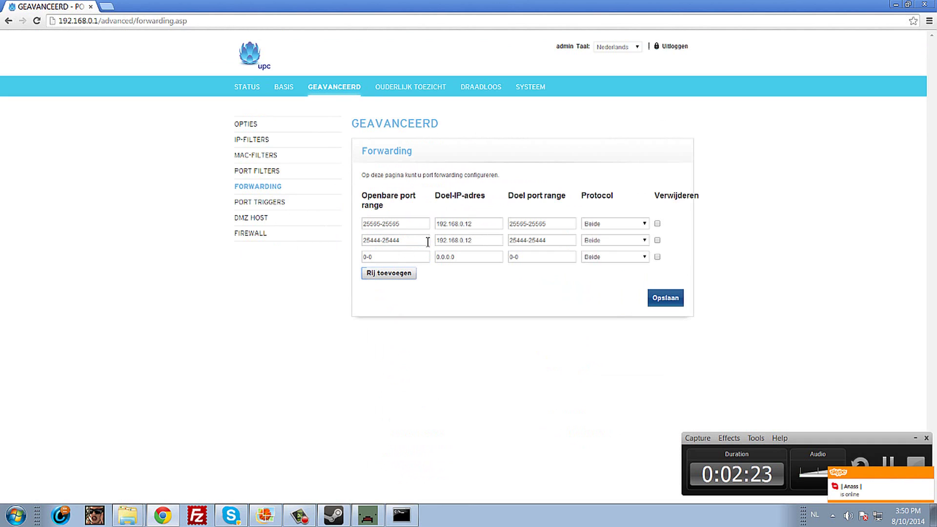
{"action": "left_click", "coordinate": [381, 256]}
{"action": "type", "text": "25444-25444"}
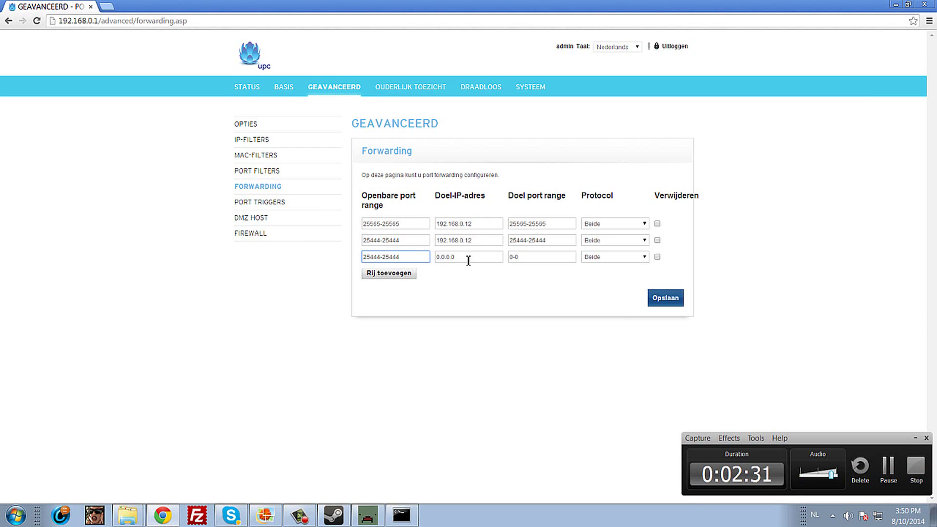
{"action": "key", "text": "Tab"}
{"action": "left_click", "coordinate": [401, 515]}
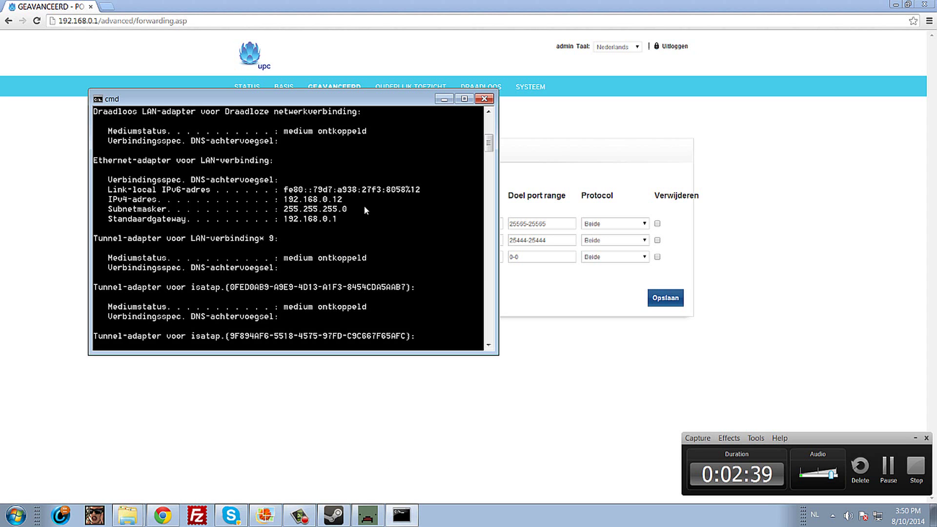
- Copy the second rule's target IP 192.168.0.12
{"action": "left_click", "coordinate": [444, 99]}
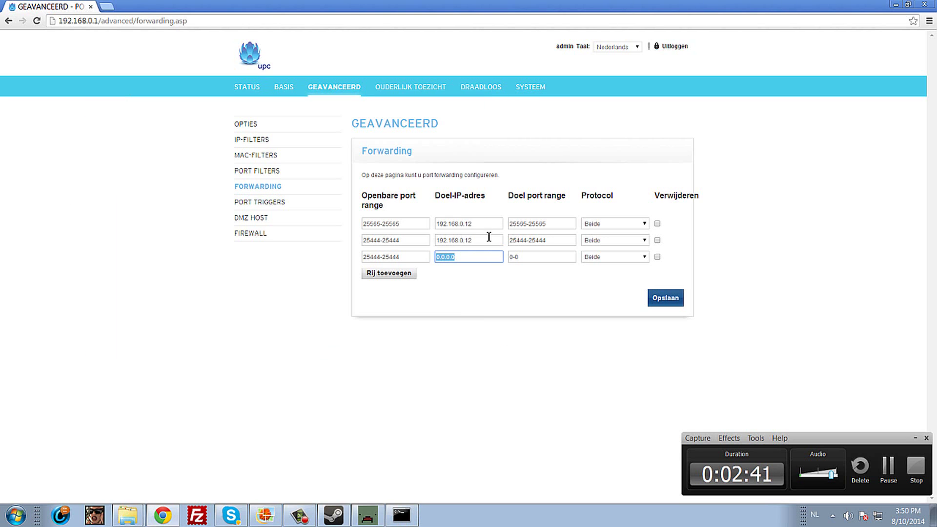
{"action": "left_click_drag", "start_coordinate": [489, 237], "coordinate": [432, 239]}
{"action": "right_click", "coordinate": [459, 238]}
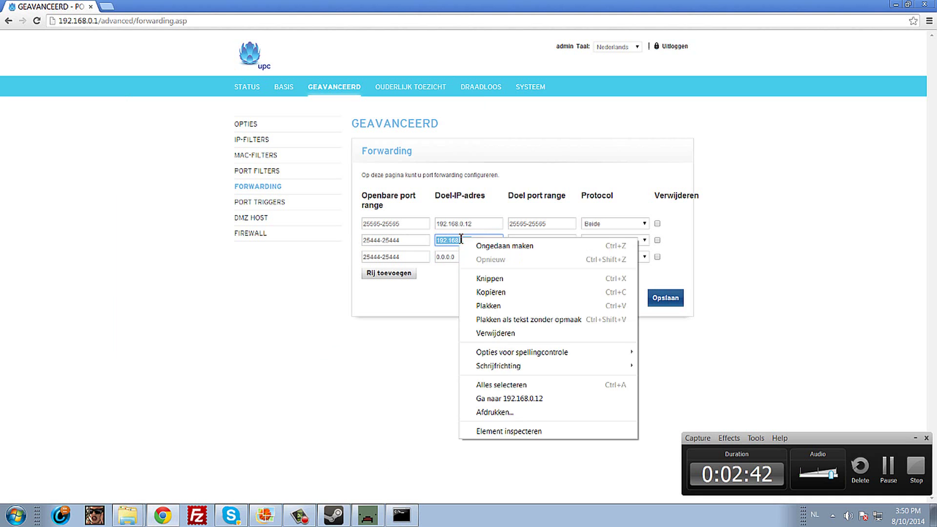
{"action": "left_click", "coordinate": [488, 291]}
{"action": "left_click", "coordinate": [469, 257]}
{"action": "double_click", "coordinate": [463, 255]}
{"action": "right_click", "coordinate": [450, 254]}
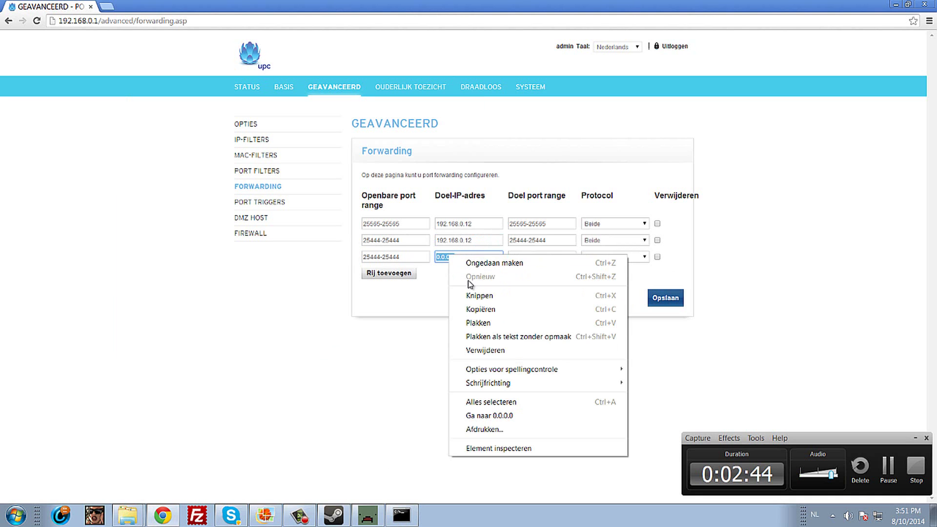
{"action": "left_click", "coordinate": [483, 324]}
{"action": "left_click_drag", "start_coordinate": [539, 257], "coordinate": [308, 238]}
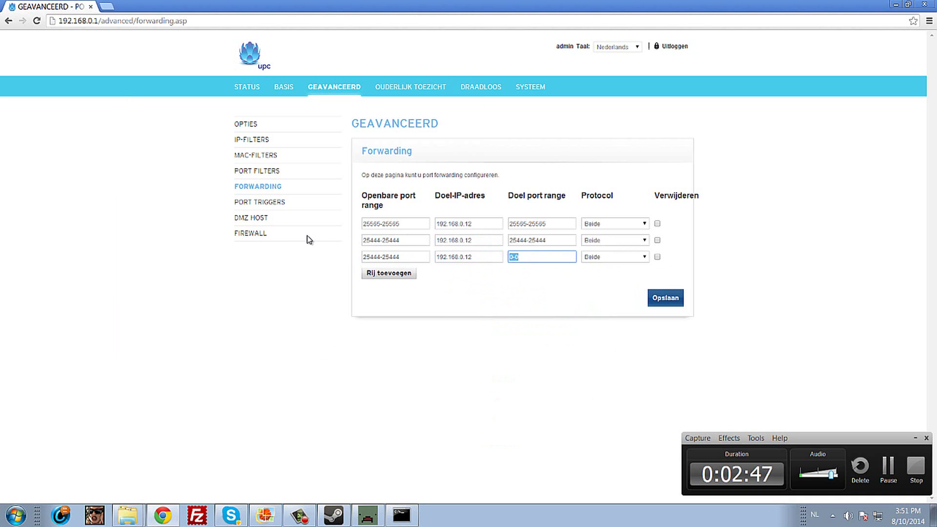
{"action": "type", "text": "25444-25444"}
- Keep row three's protocol on Beide, then mark that duplicate row Verwijderen and save
{"action": "left_click", "coordinate": [604, 257]}
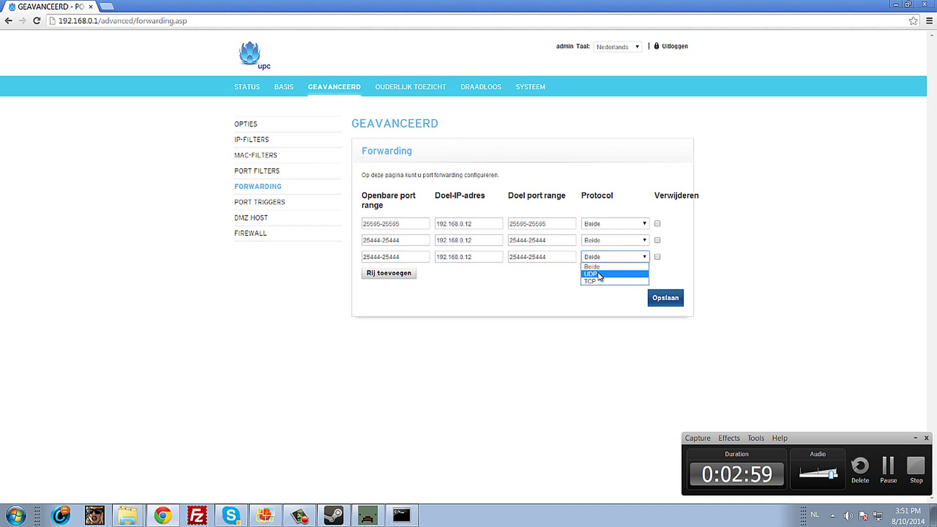
{"action": "left_click", "coordinate": [594, 253]}
{"action": "left_click", "coordinate": [660, 275]}
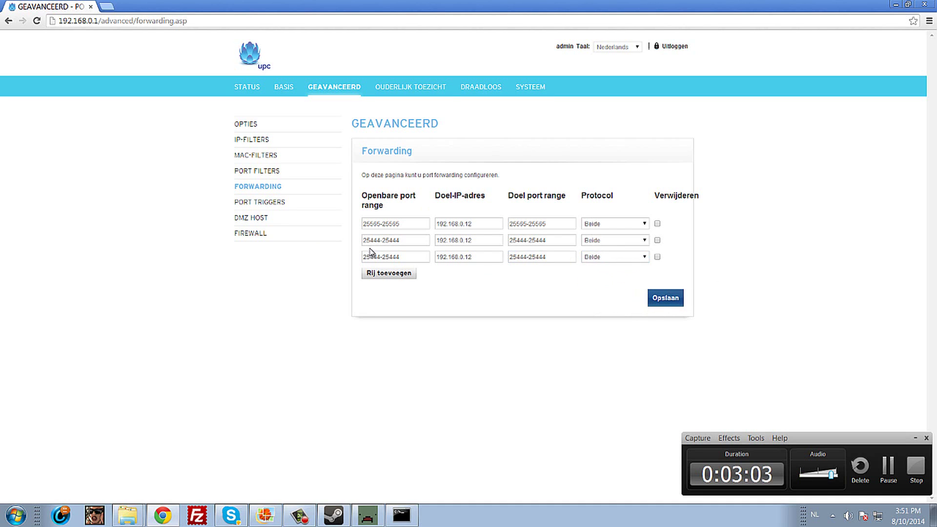
{"action": "left_click_drag", "start_coordinate": [413, 256], "coordinate": [265, 265]}
{"action": "left_click", "coordinate": [658, 256]}
{"action": "left_click", "coordinate": [666, 298]}
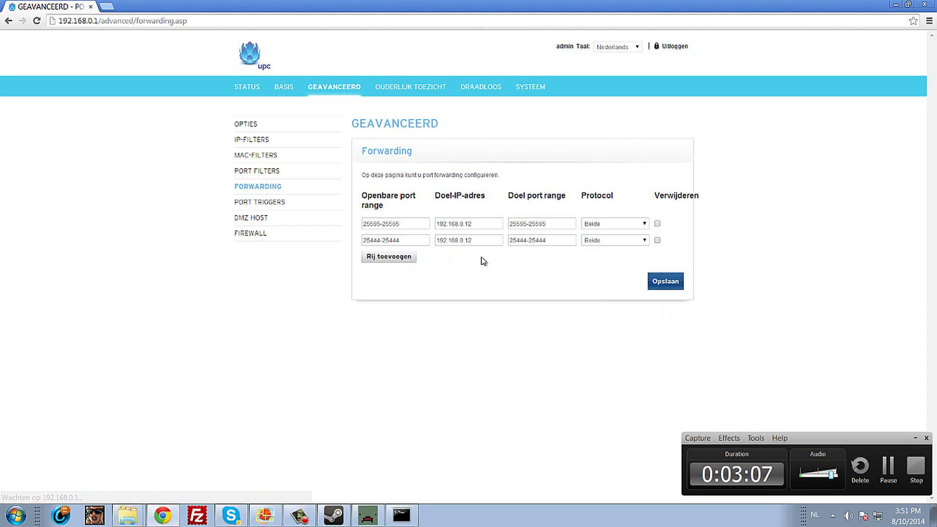
{"action": "left_click_drag", "start_coordinate": [370, 239], "coordinate": [288, 242]}
{"action": "left_click", "coordinate": [543, 282]}
- Minimize Chrome to check Unturned's main menu, then return to Chrome and open a new tab
{"action": "left_click_drag", "start_coordinate": [819, 9], "coordinate": [859, 27]}
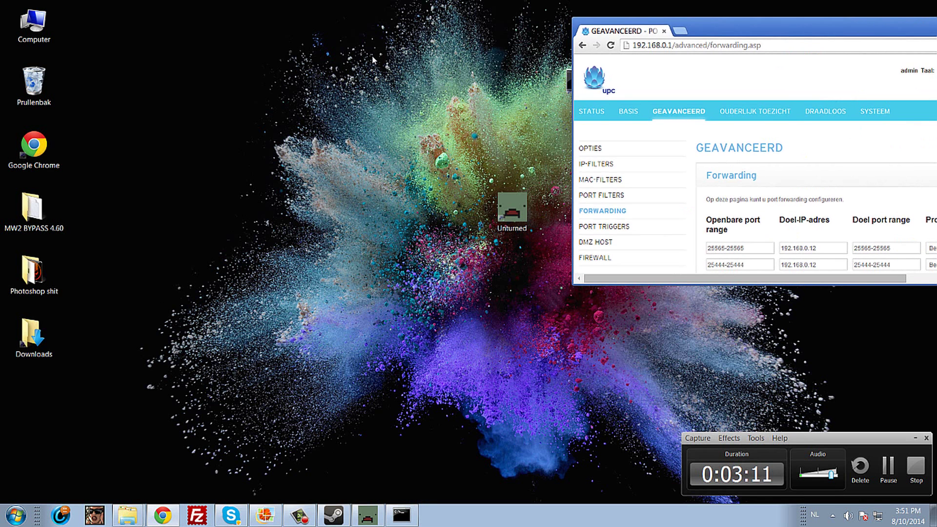
{"action": "key", "text": "super+Up"}
{"action": "left_click_drag", "start_coordinate": [98, 21], "coordinate": [26, 23]}
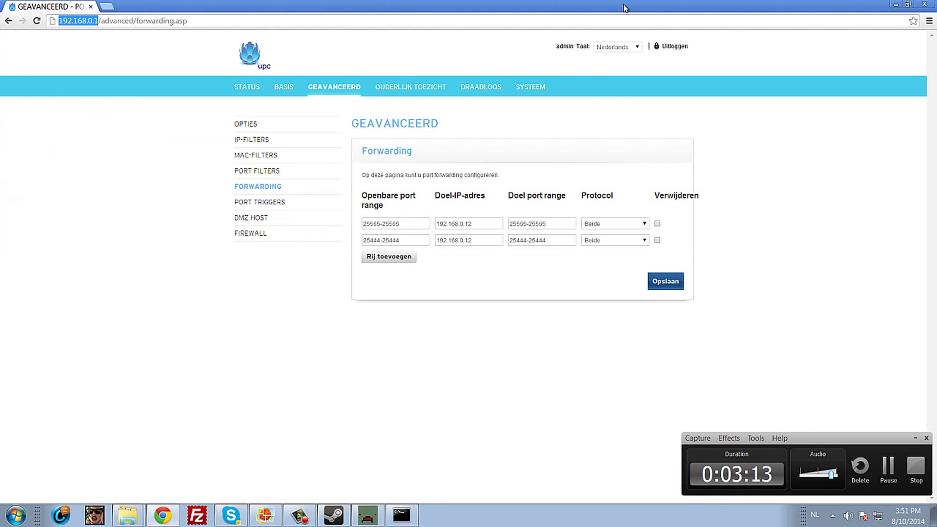
{"action": "key", "text": "super+d"}
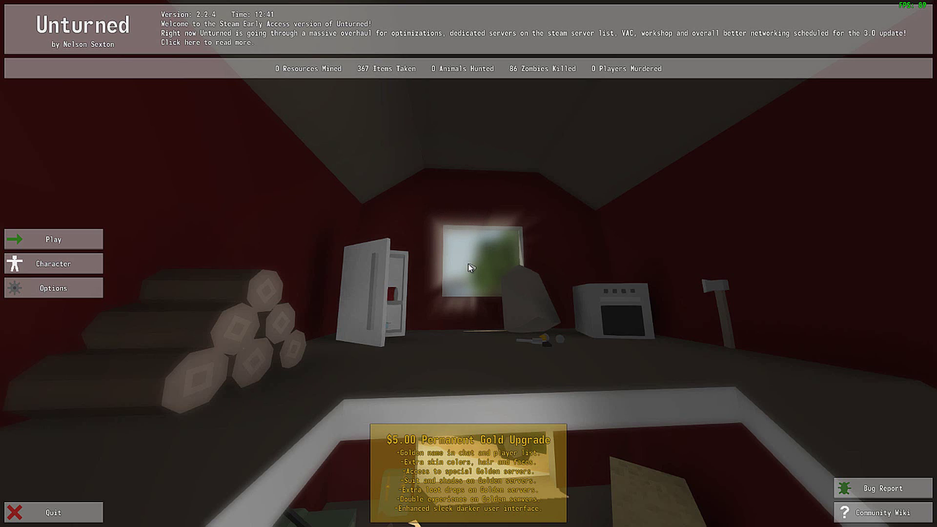
{"action": "key", "text": "alt+Tab"}
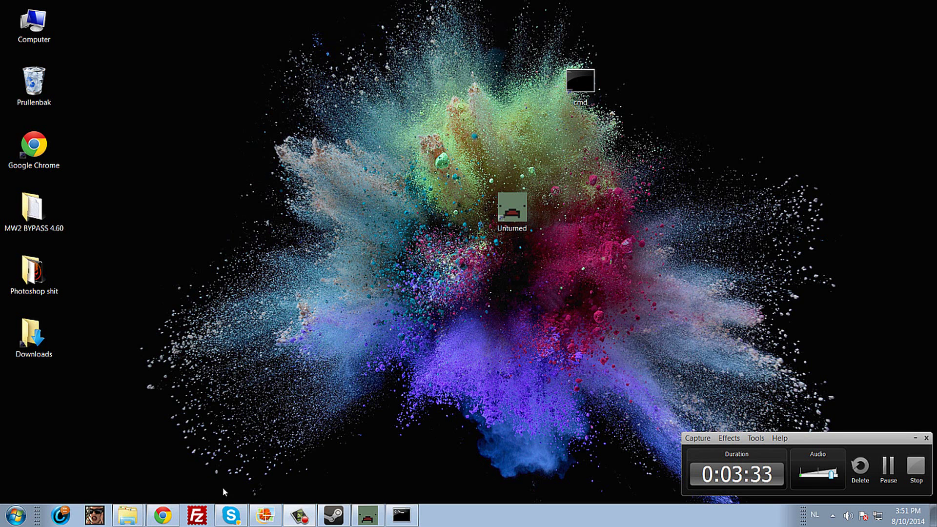
{"action": "left_click", "coordinate": [162, 515]}
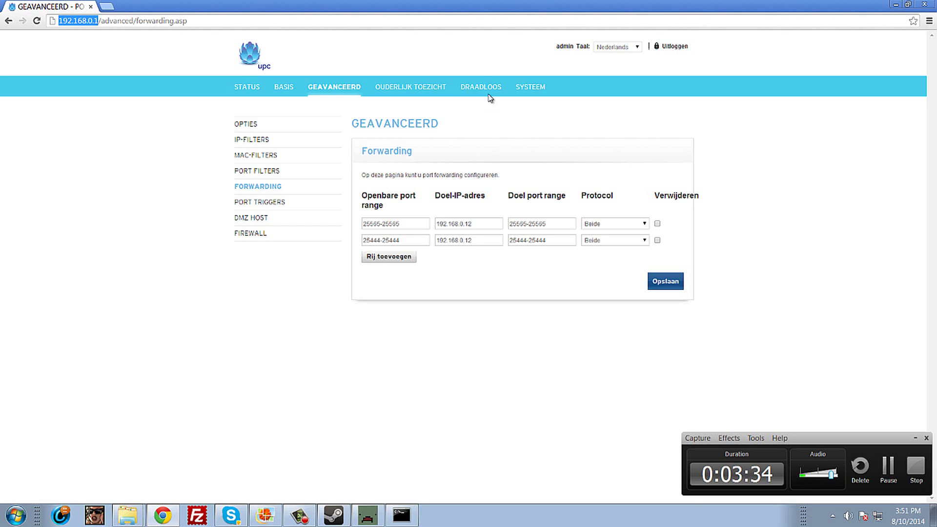
{"action": "left_click", "coordinate": [106, 6]}
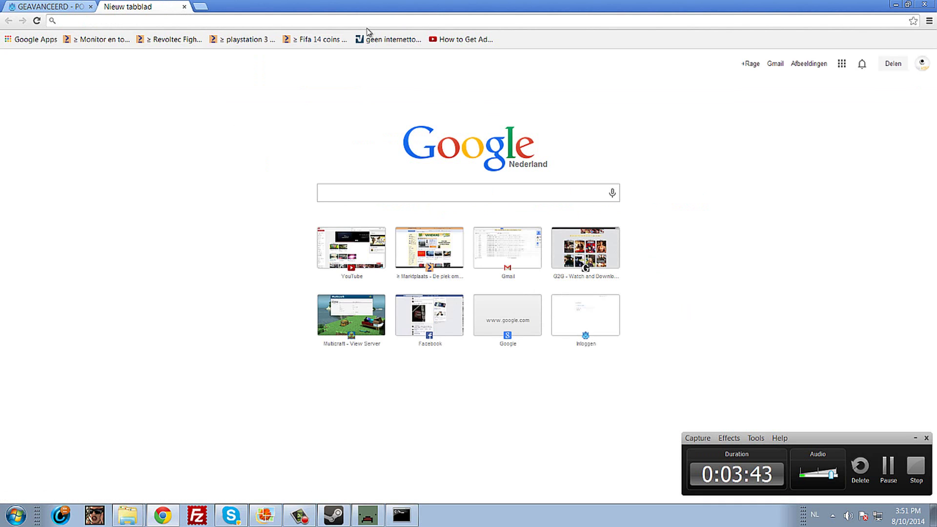
- Load youtube.com in a third browser tab, then open and close the account menu
{"action": "left_click", "coordinate": [204, 6]}
{"action": "type", "text": "youtube.com"}
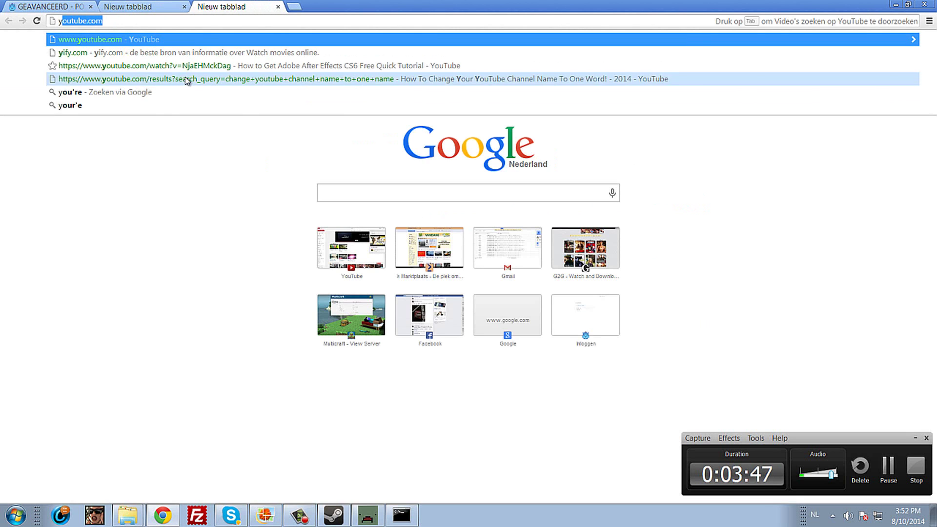
{"action": "key", "text": "Return"}
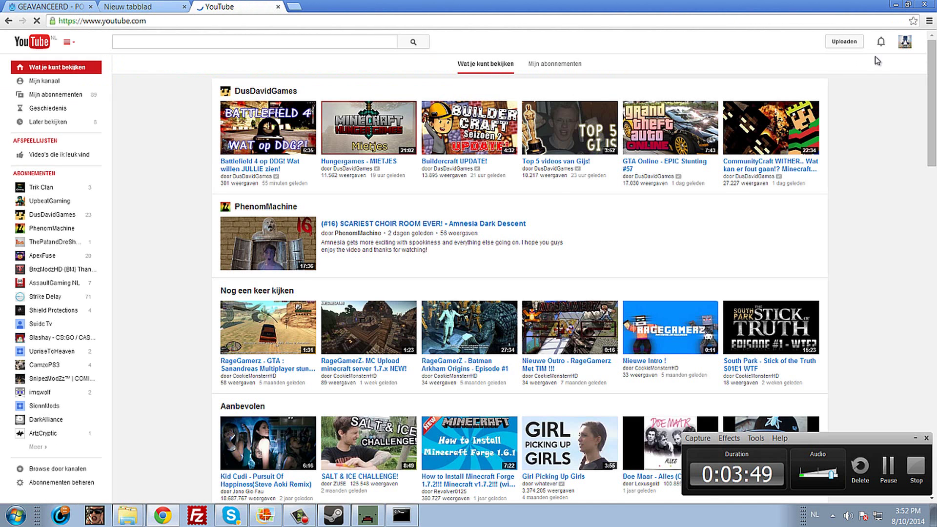
{"action": "left_click", "coordinate": [906, 43]}
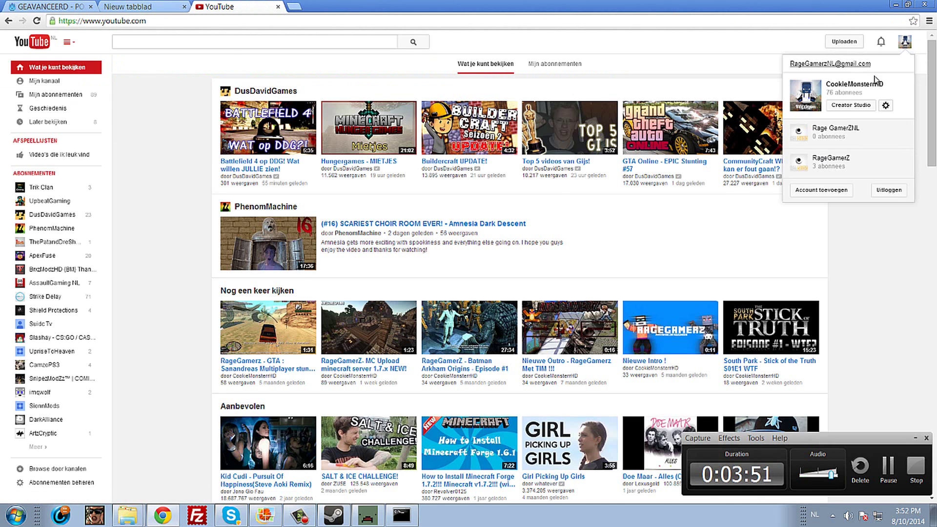
{"action": "left_click", "coordinate": [693, 146]}
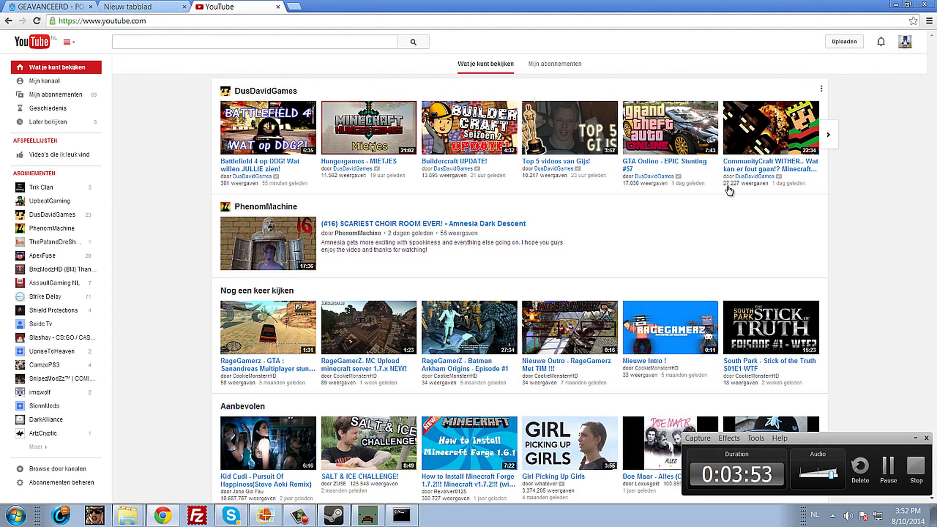